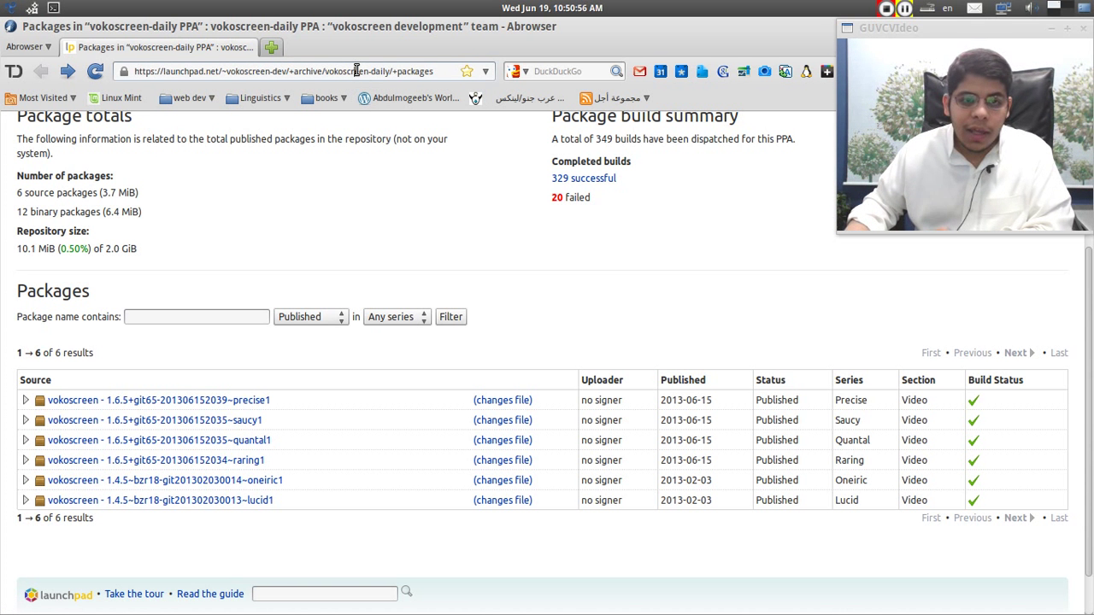
Expand the precise vokoscreen entry in the PPA package list and examine its builds and package files
left_click(356, 71)
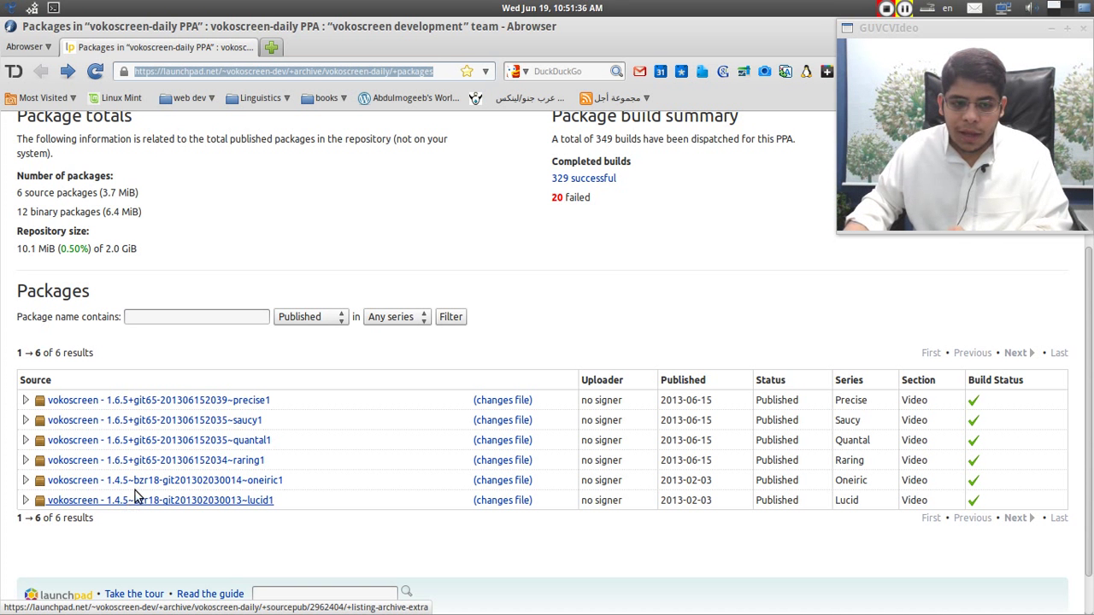
left_click(207, 400)
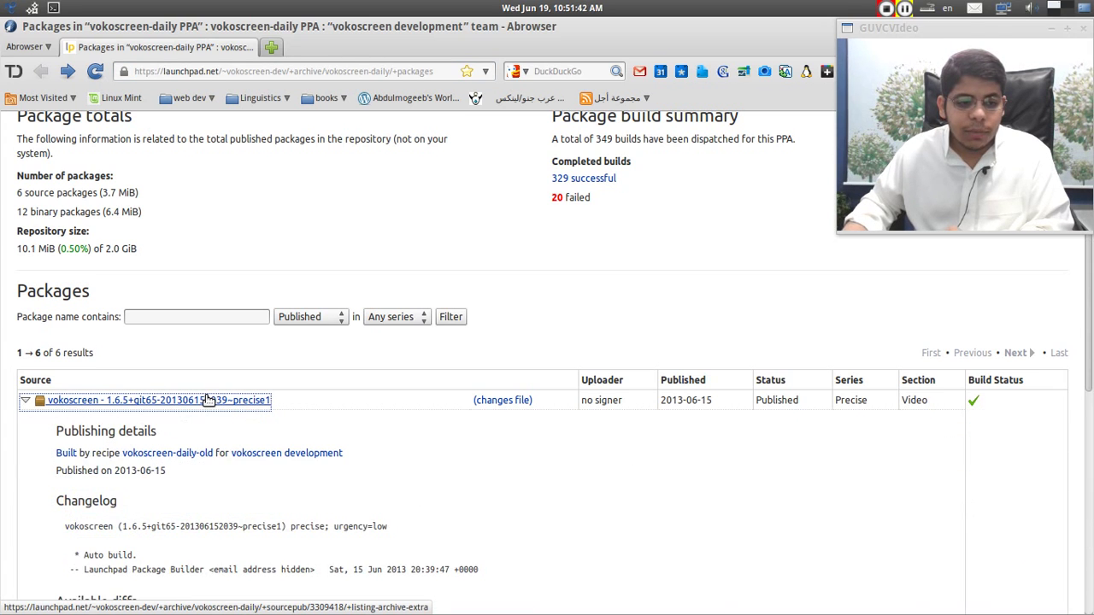
scroll(208, 400, "down", 8)
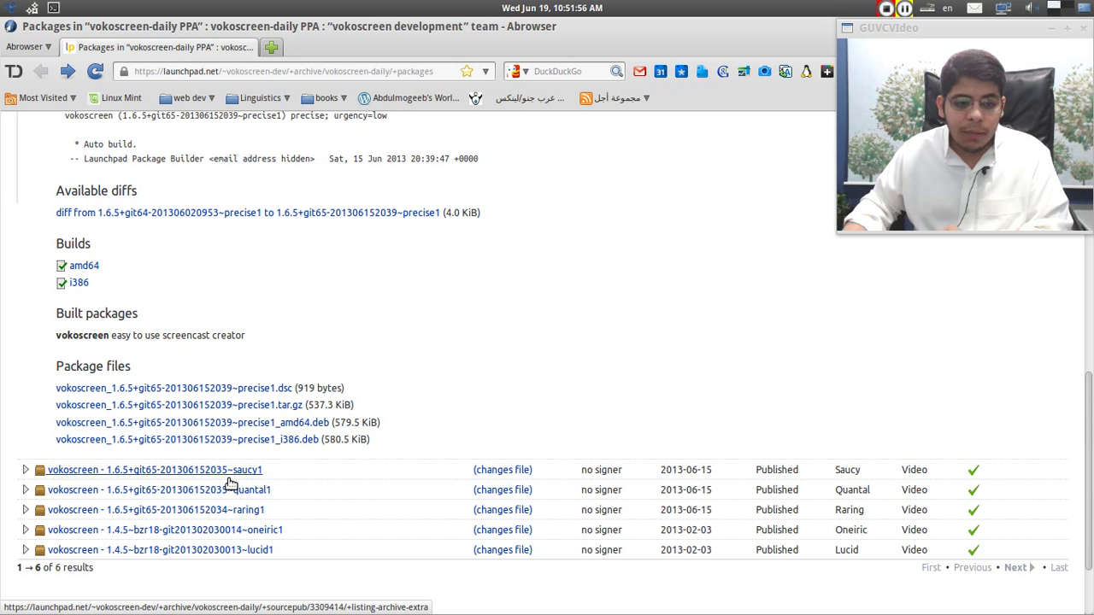
Expand the raring vokoscreen entry and examine its package files, down to the i386 .deb
left_click(229, 510)
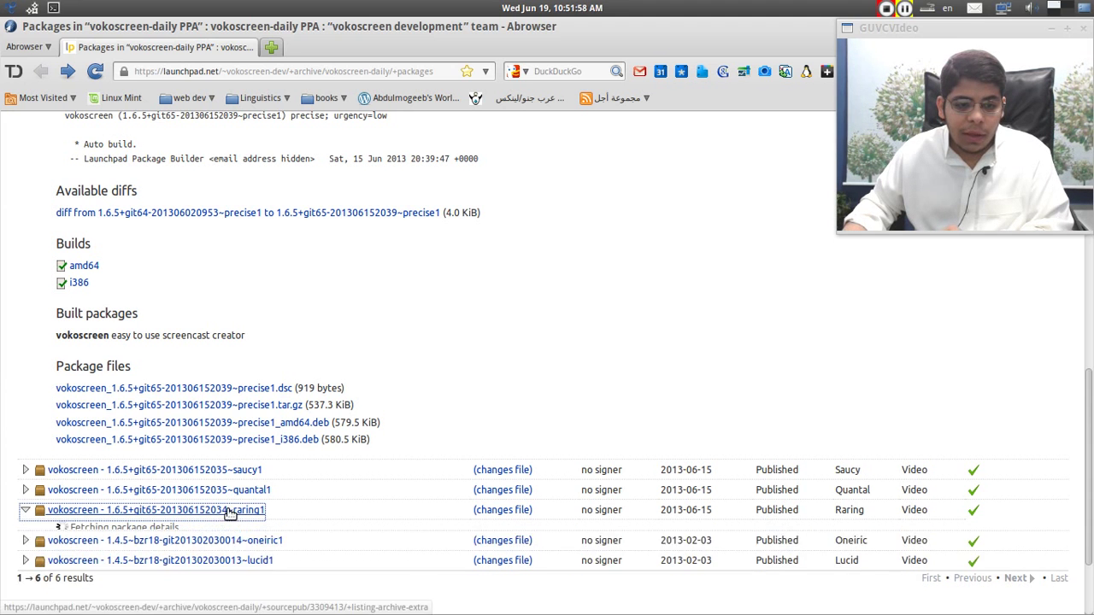
scroll(237, 512, "down", 5)
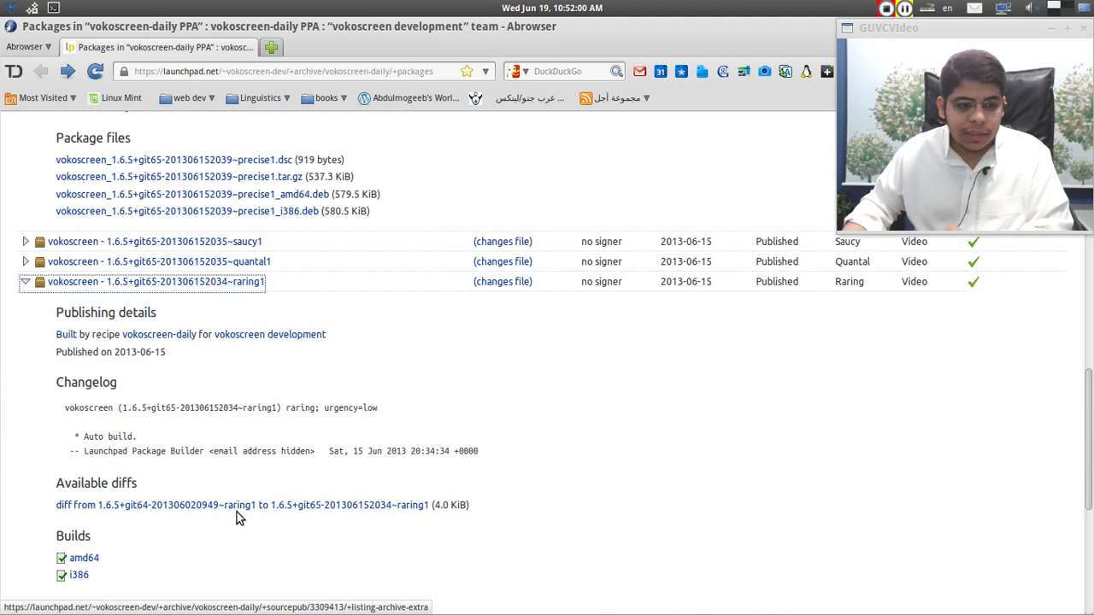
scroll(236, 514, "down", 2)
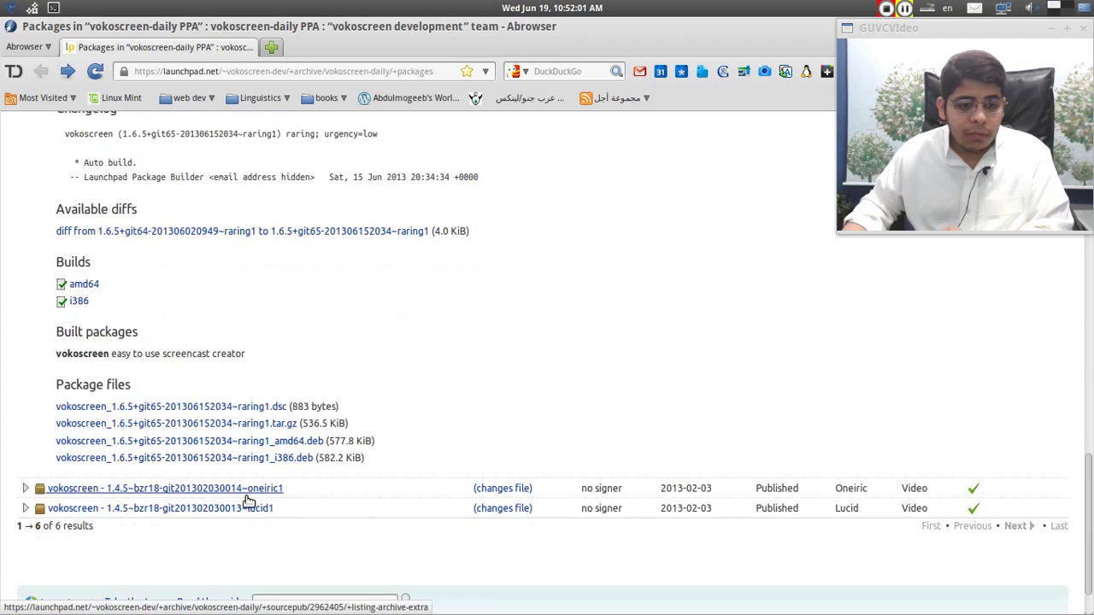
left_click(278, 457)
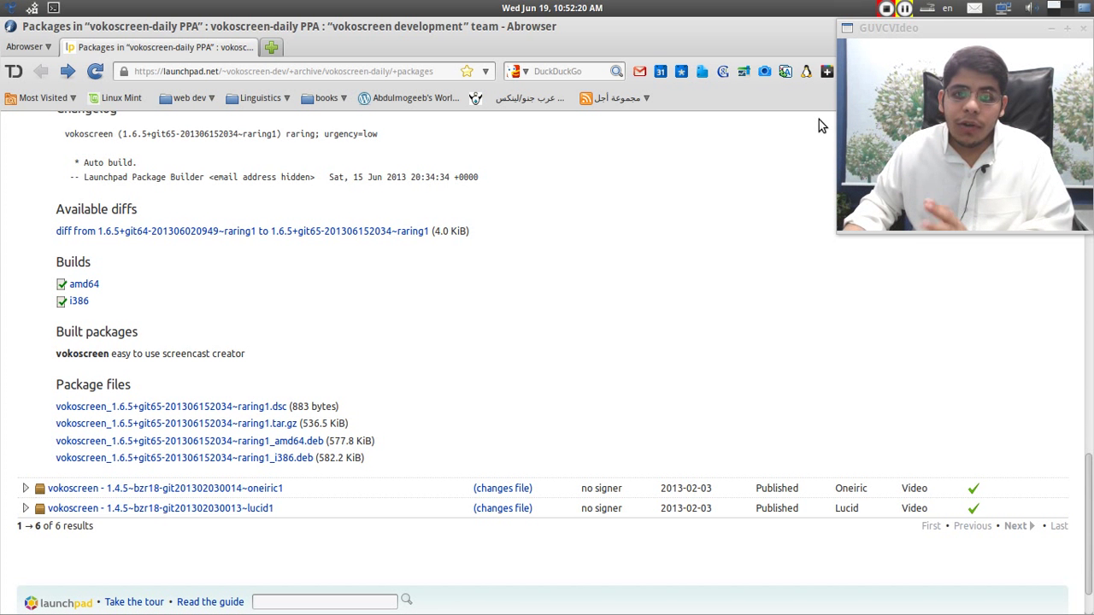
Close the browser window to return to the desktop
right_click(769, 29)
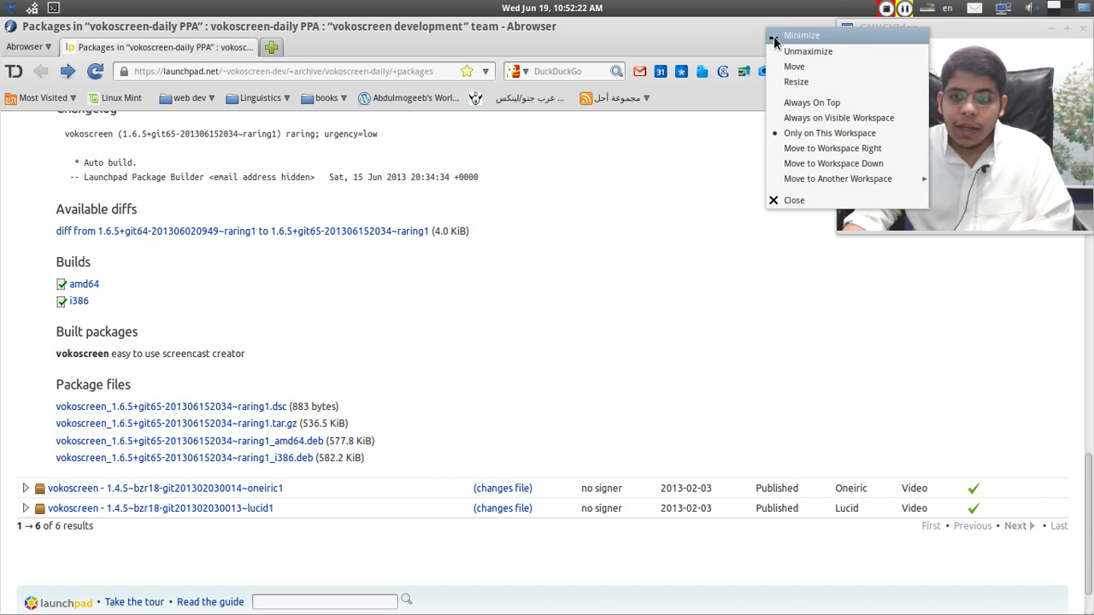
left_click(781, 200)
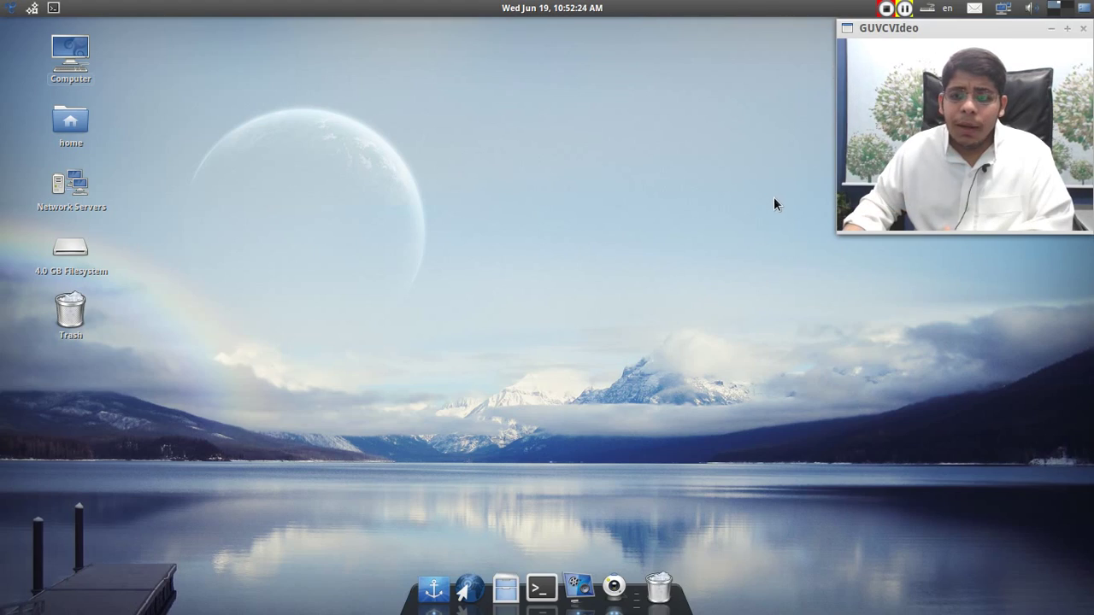
Find vokoscreen among the Sound & Video applications and bring up its already running window
mouse_move(1, 2)
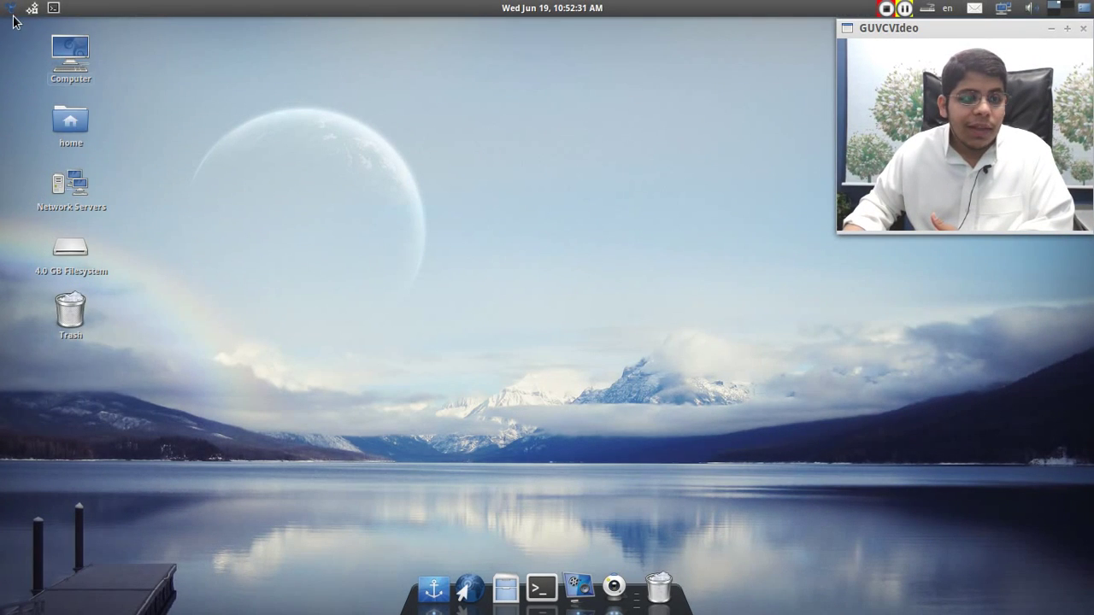
left_click(12, 9)
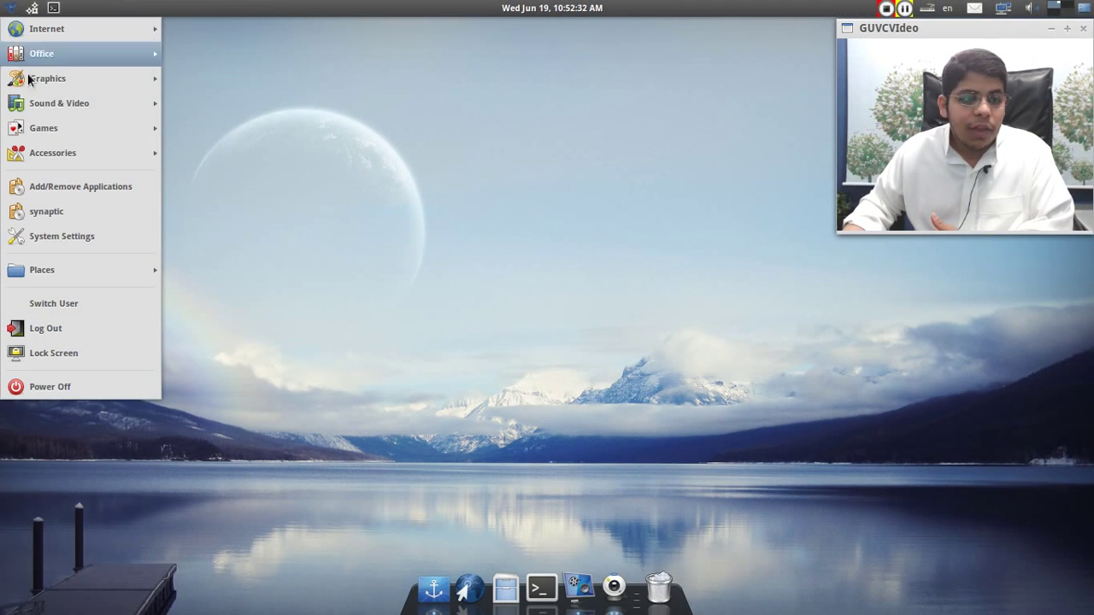
mouse_move(37, 109)
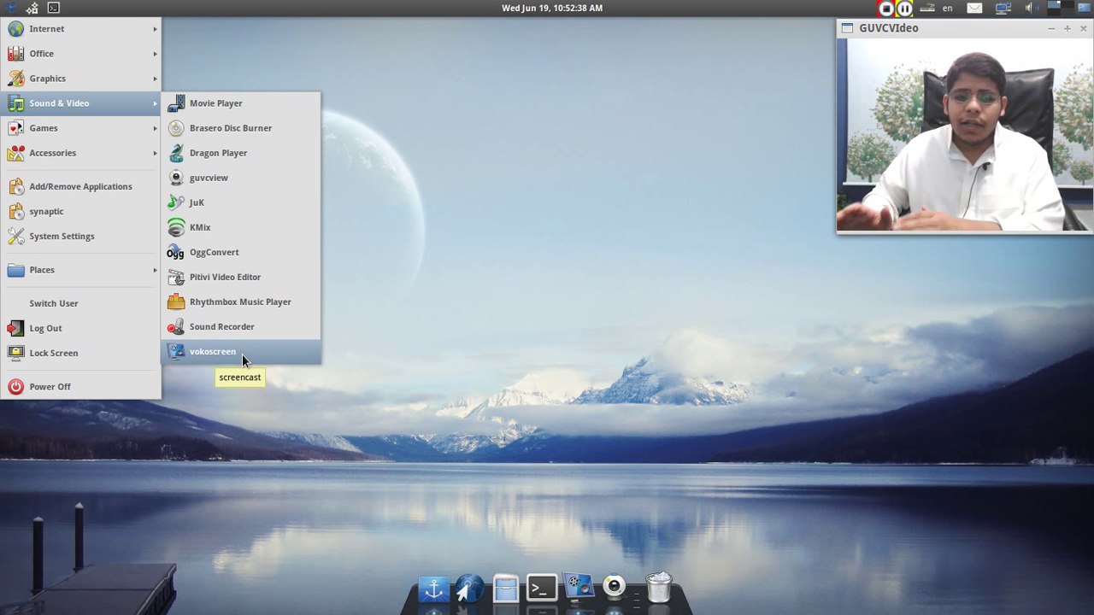
left_click(342, 309)
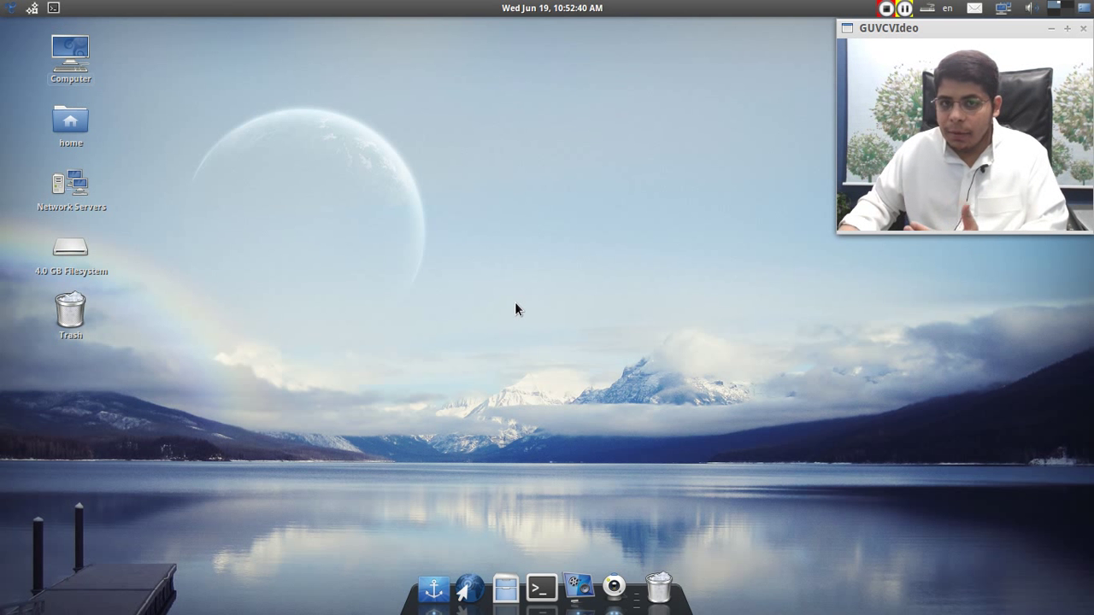
left_click(584, 580)
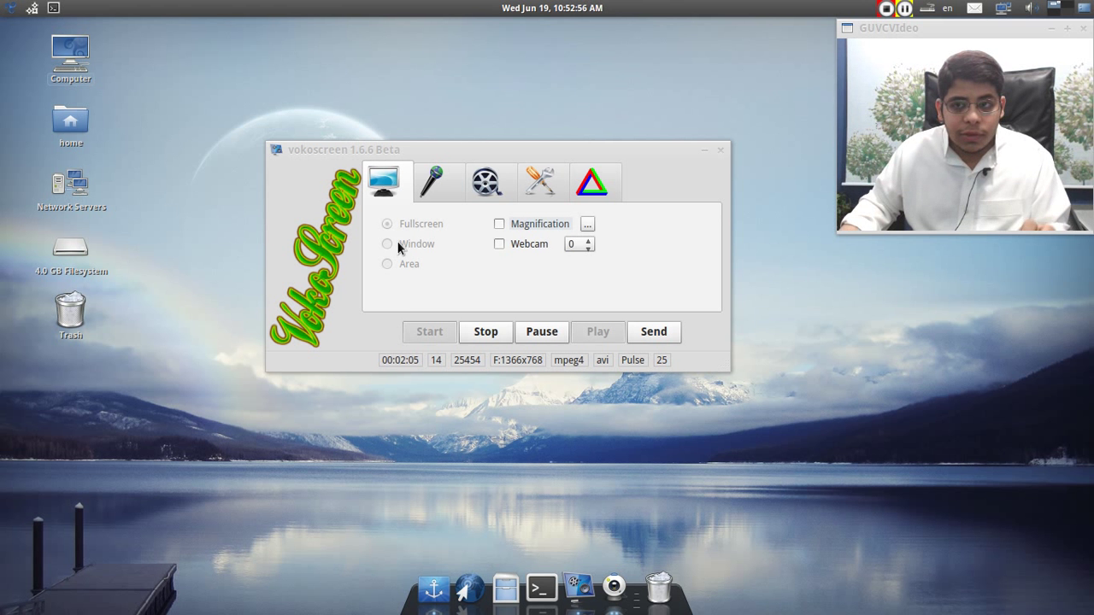
left_click(569, 154)
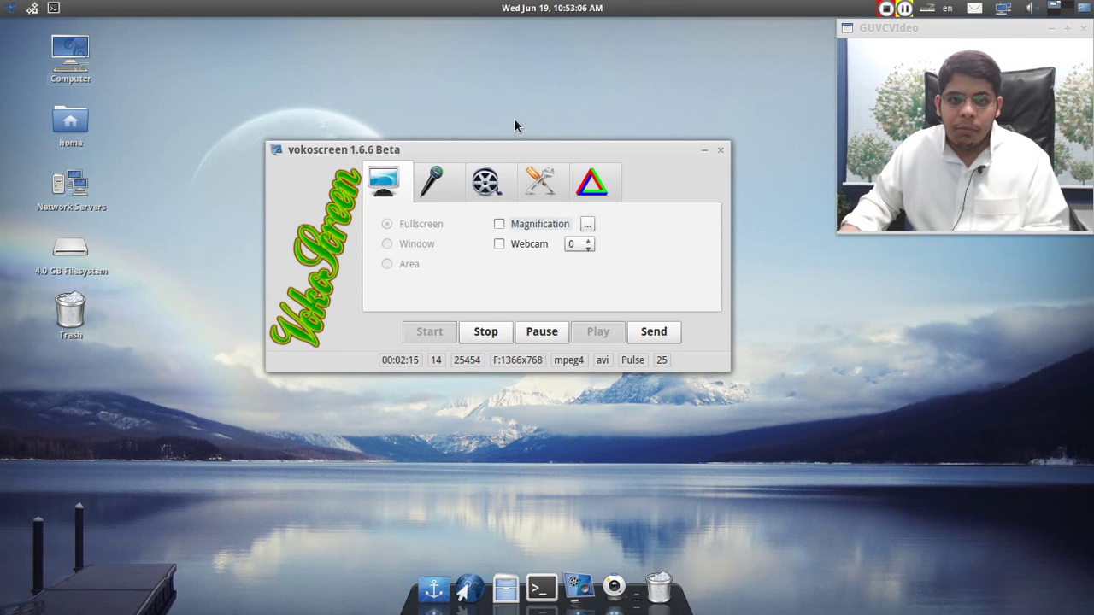
Turn on Magnification, try the available magnifier sizes, and set it to 600 x 200
left_click(544, 224)
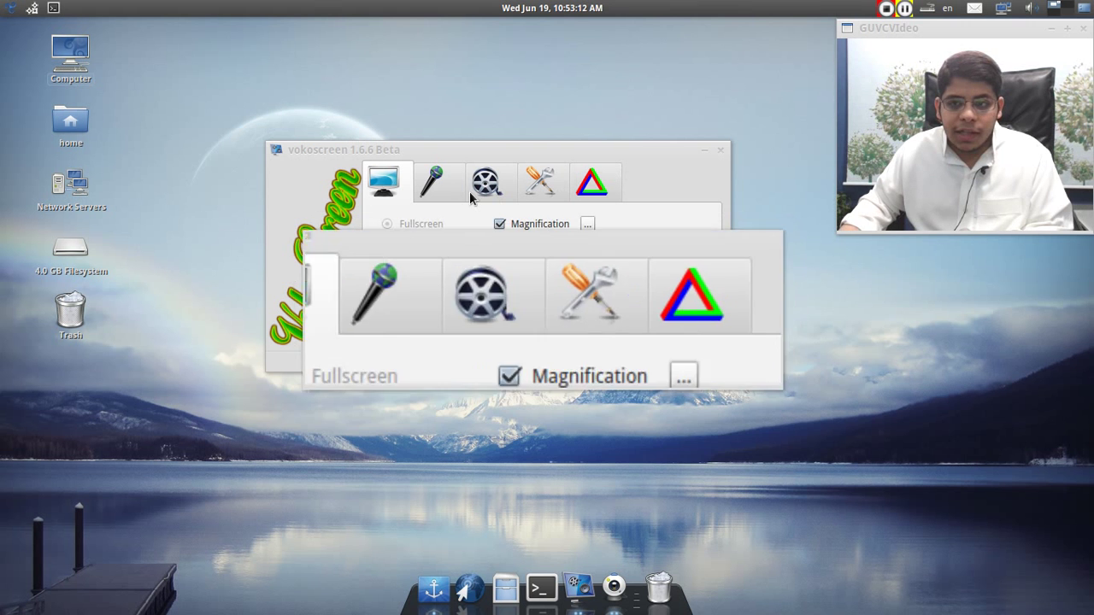
left_click(588, 224)
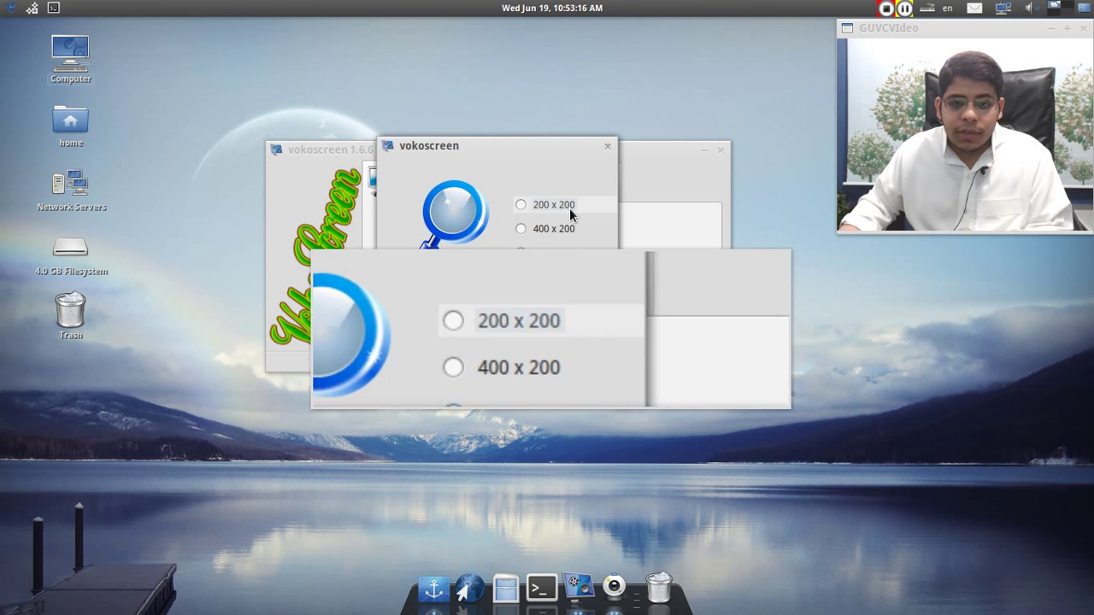
left_click(568, 208)
left_click(562, 229)
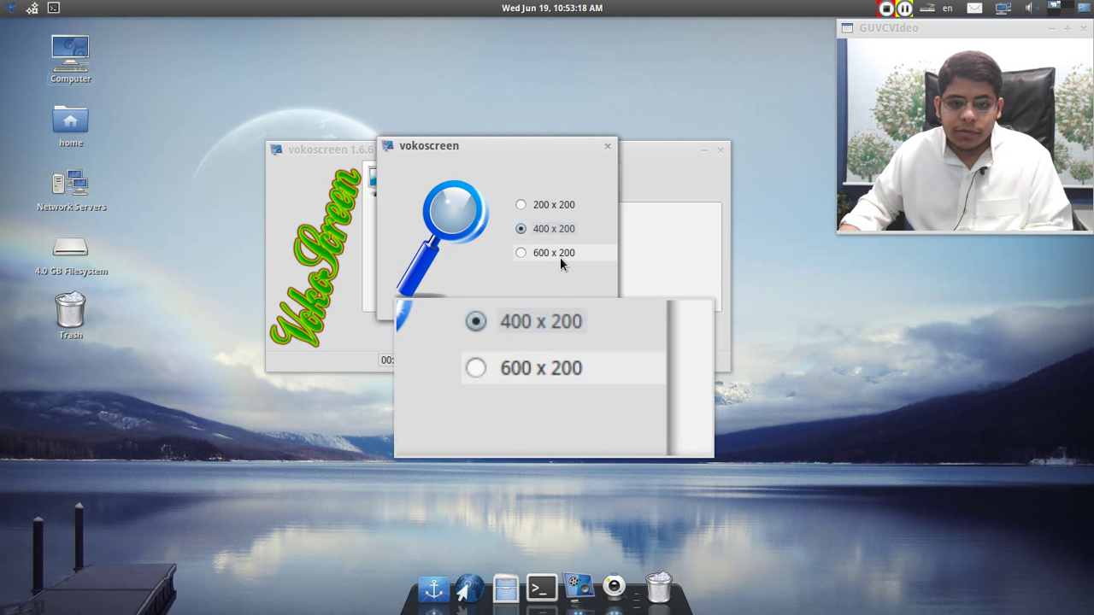
left_click(560, 255)
left_click(553, 225)
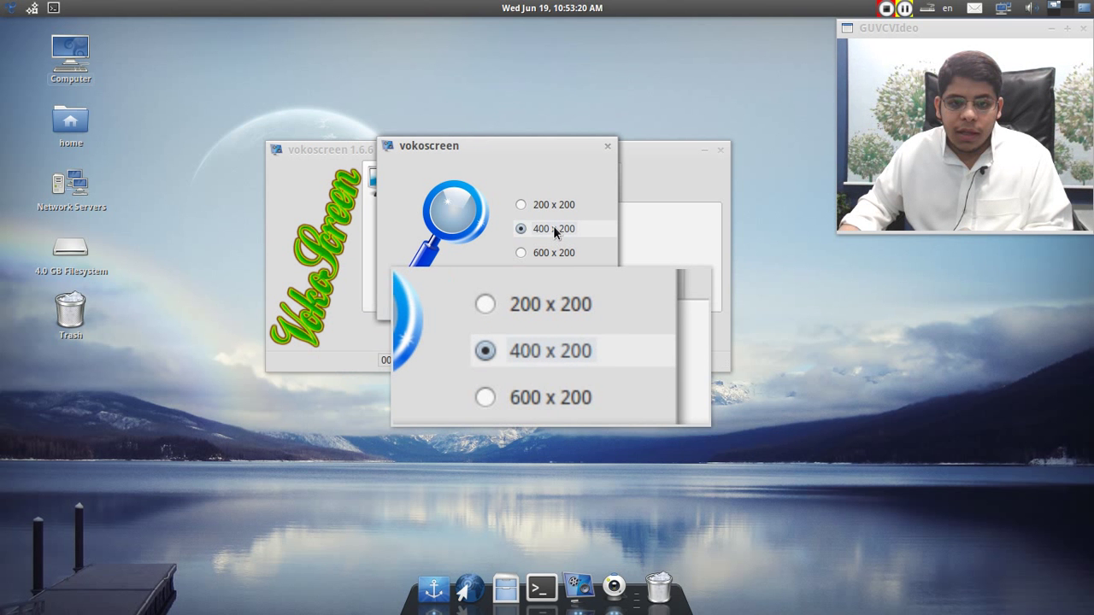
left_click(553, 207)
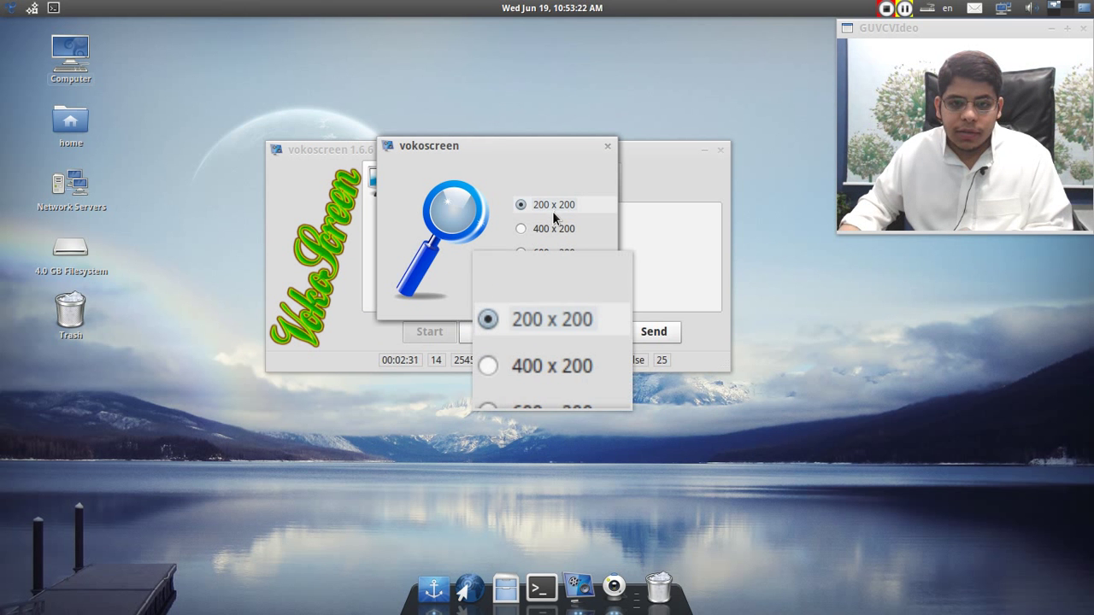
left_click(552, 253)
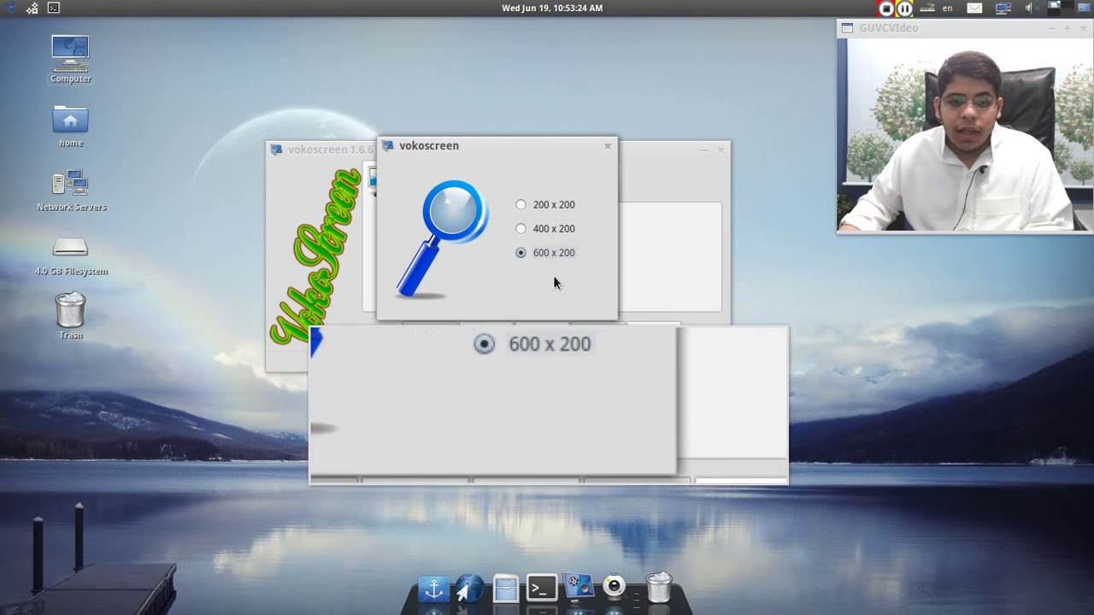
left_click(608, 147)
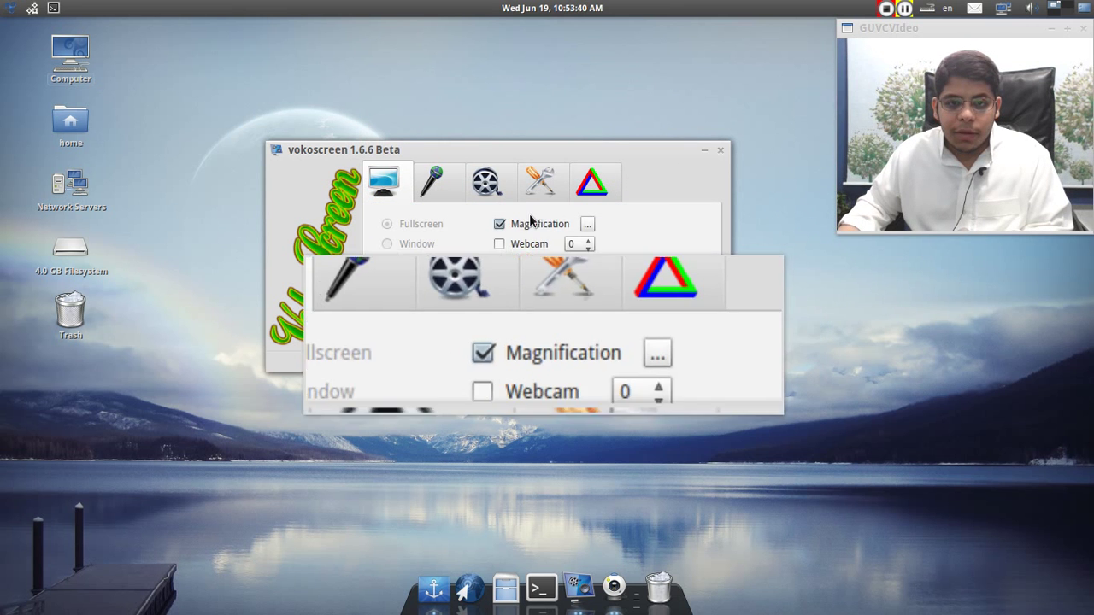
Review vokoscreen's audio source, video frame and codec, general settings, and contact link pages in turn
left_click(436, 179)
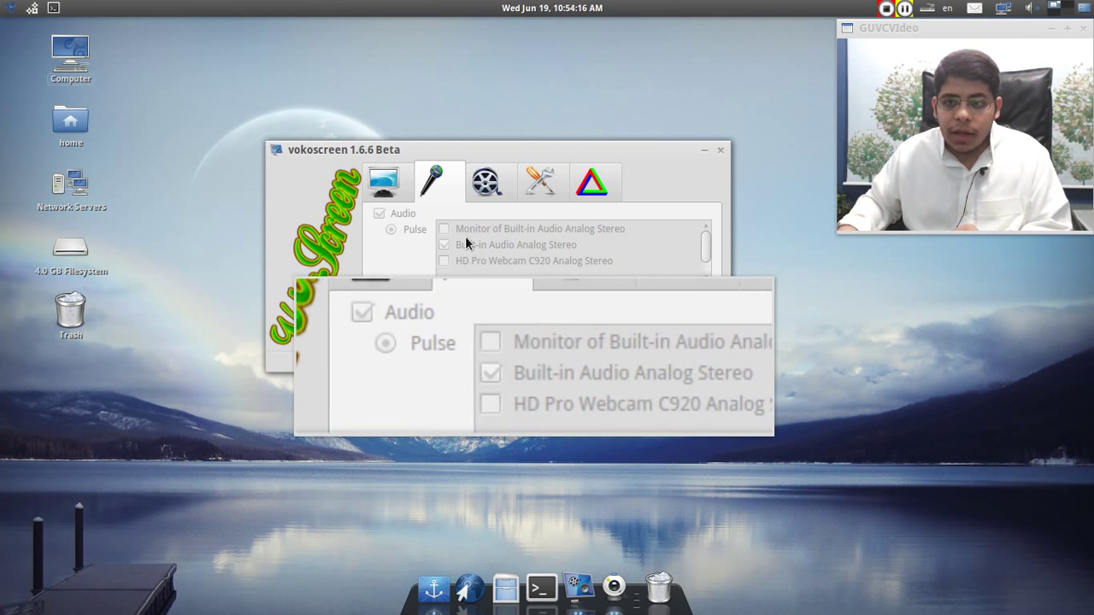
left_click(483, 184)
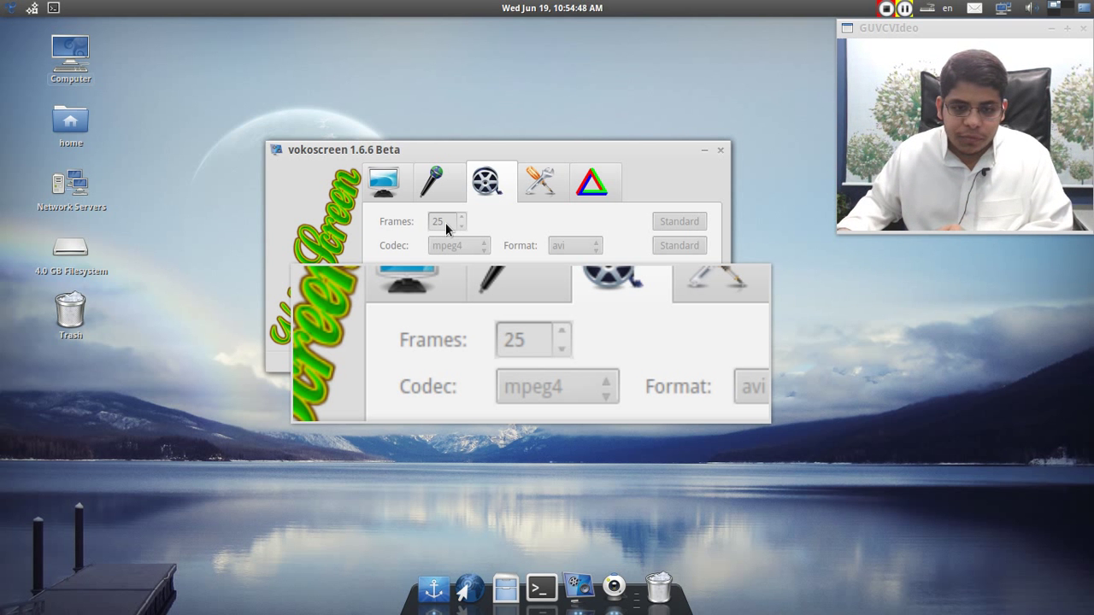
left_click(544, 184)
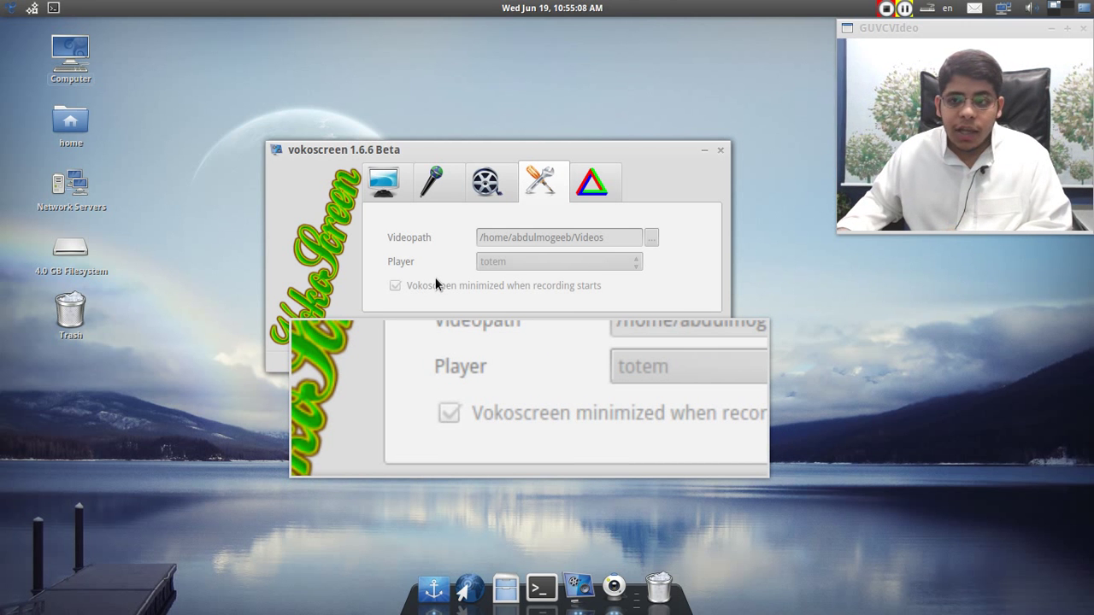
left_click(582, 197)
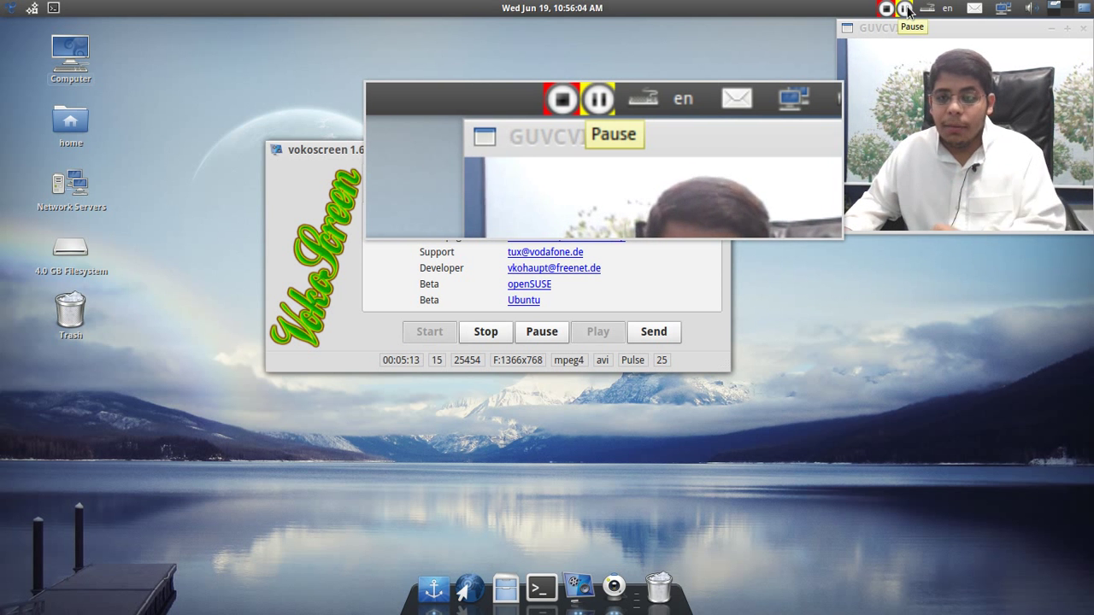
Pause and resume the running recording several times using vokoscreen's system tray controls
left_click(905, 8)
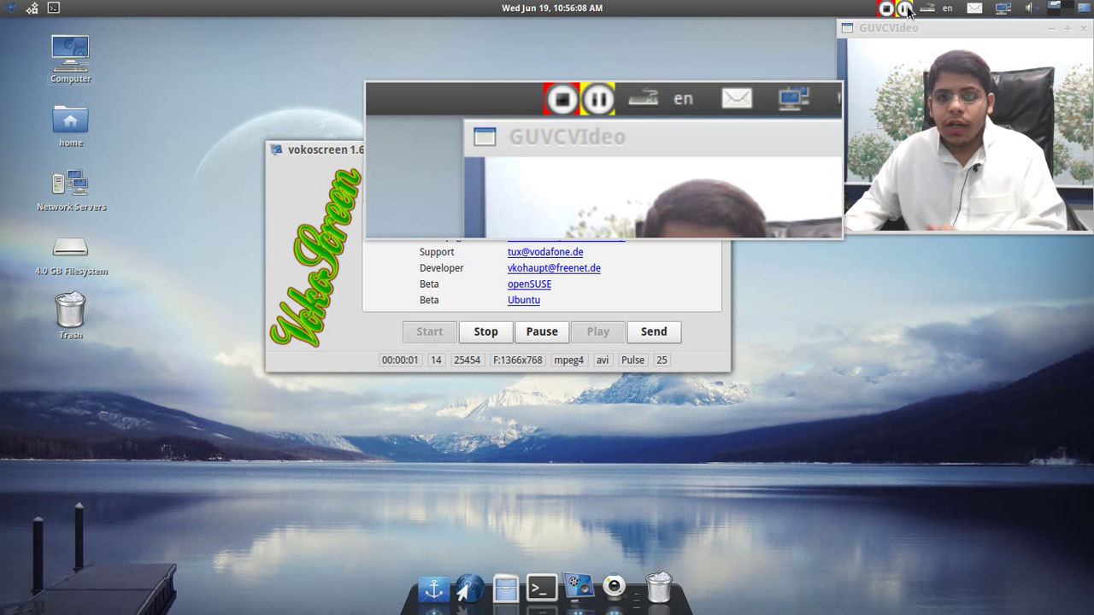
left_click(905, 9)
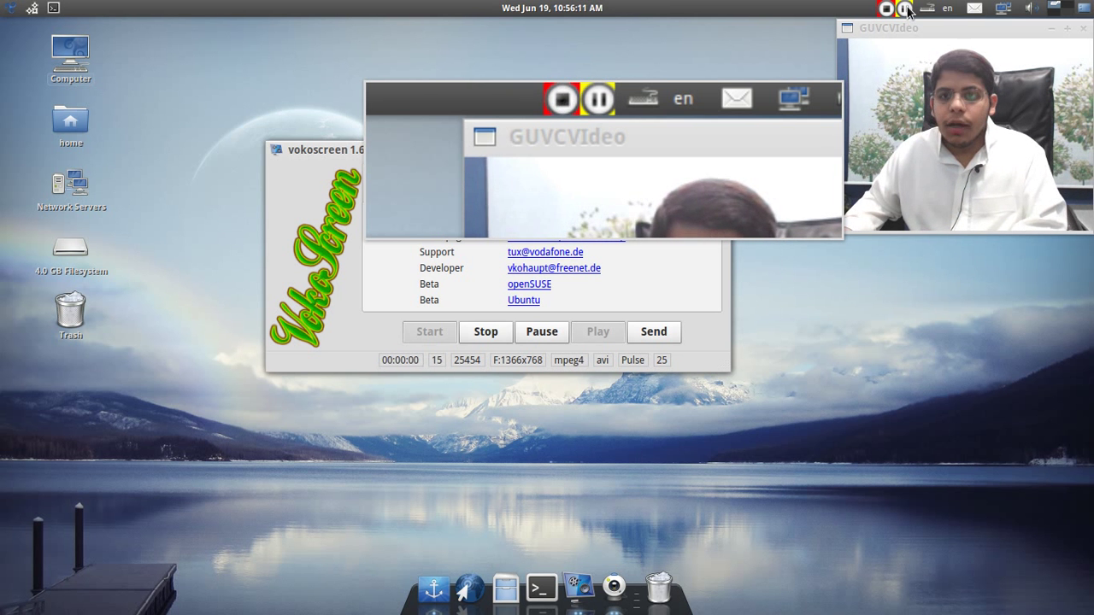
left_click(905, 9)
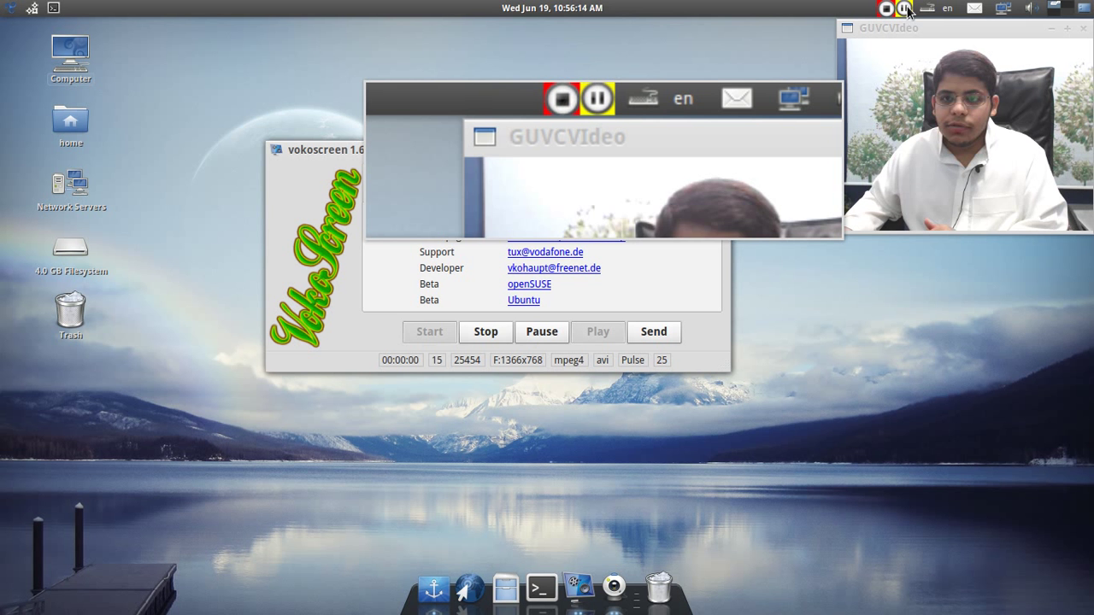
left_click(905, 8)
left_click(905, 9)
left_click(905, 9)
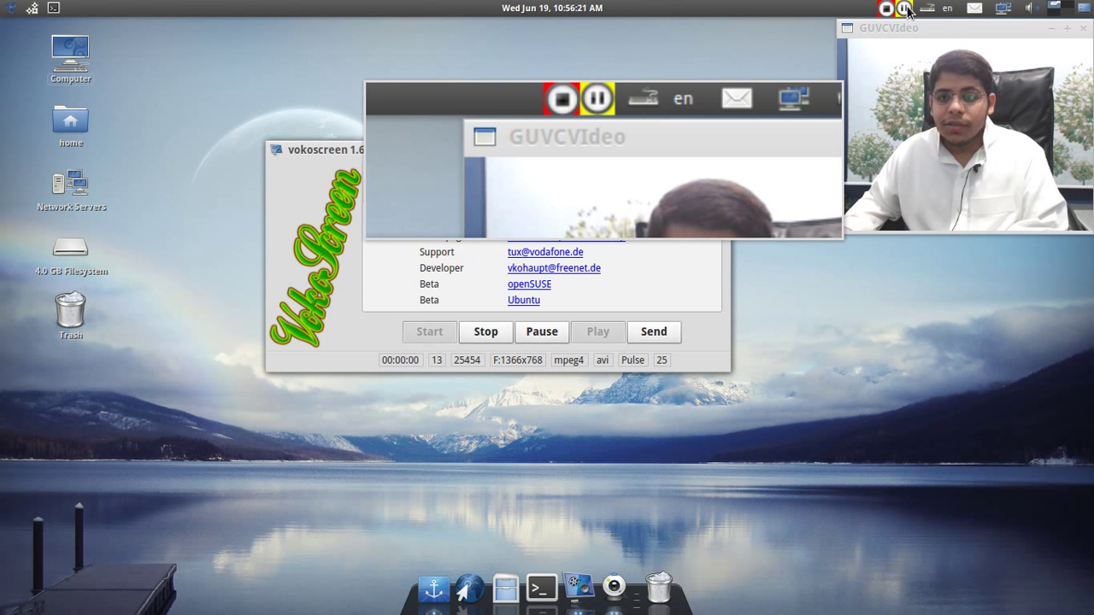
left_click(905, 8)
left_click(905, 9)
left_click(905, 8)
left_click(905, 9)
left_click(905, 9)
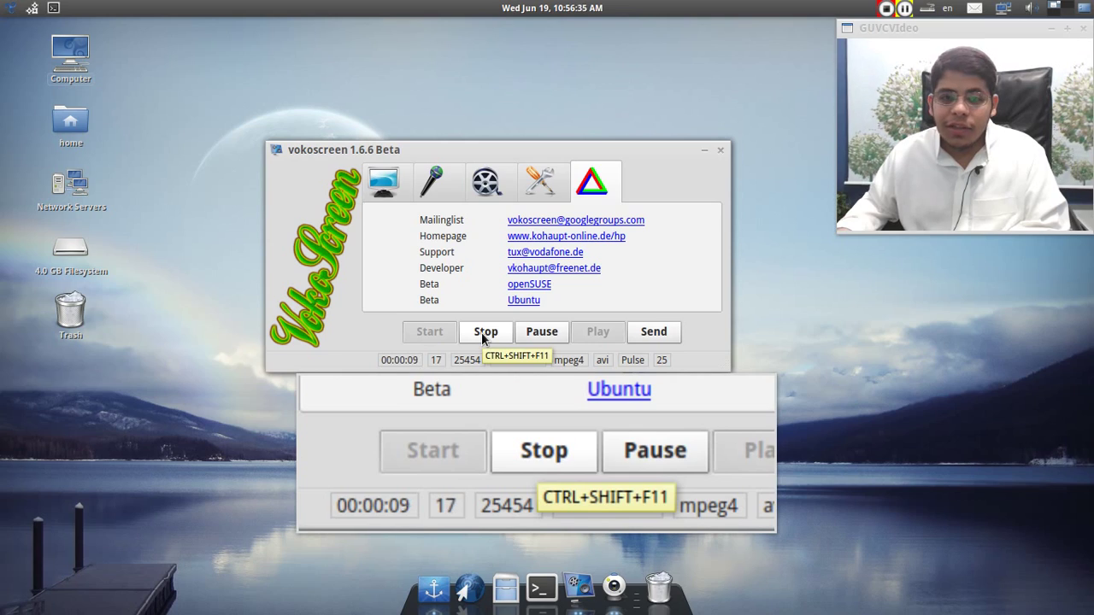
Show vokoscreen's general settings and examine the video path where recordings are saved
left_click(535, 189)
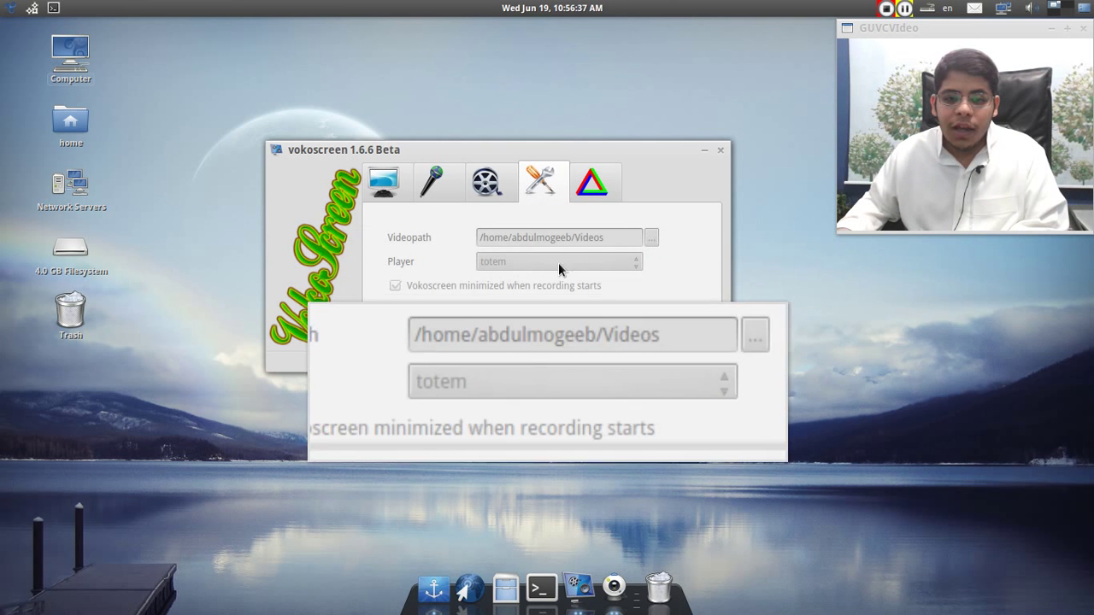